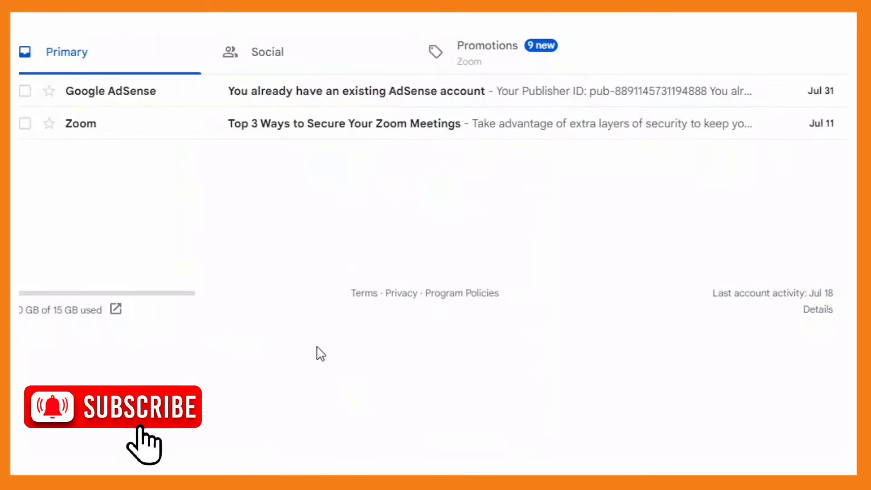
# Read the Google AdSense email about already having an AdSense account, then return to the inbox.
pyautogui.click(297, 97)
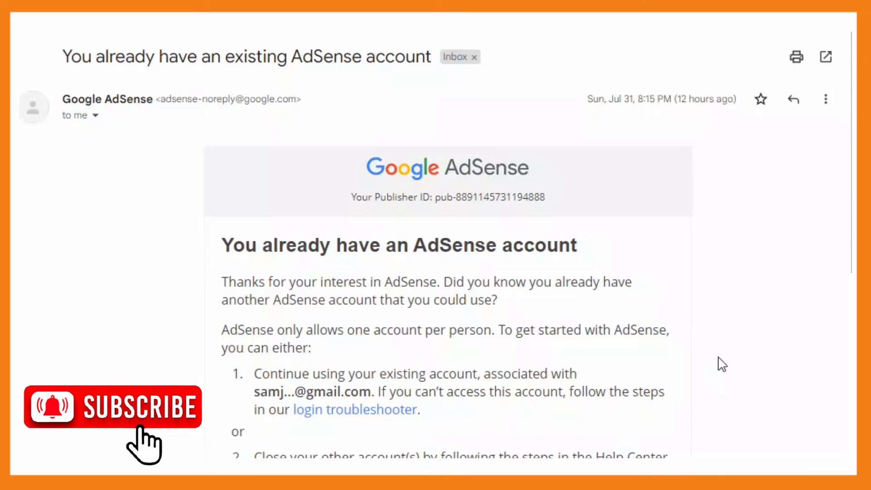
pyautogui.scroll(-3, 721, 364)
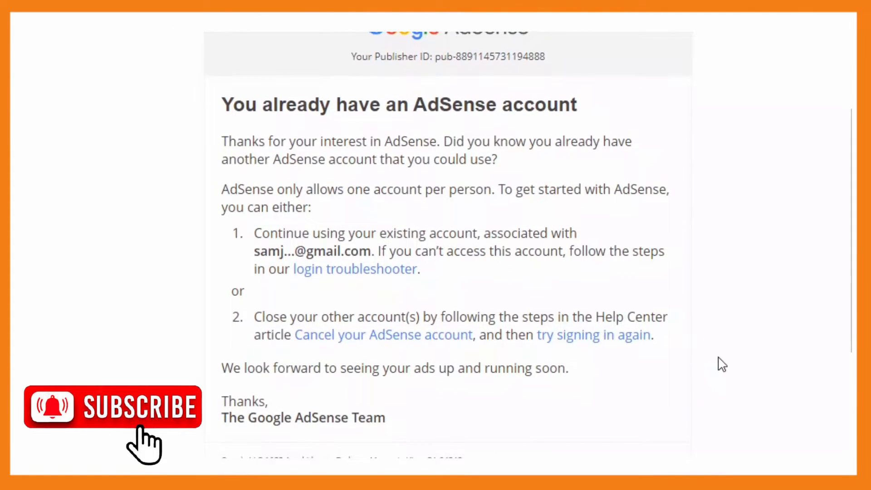
pyautogui.scroll(3, 722, 365)
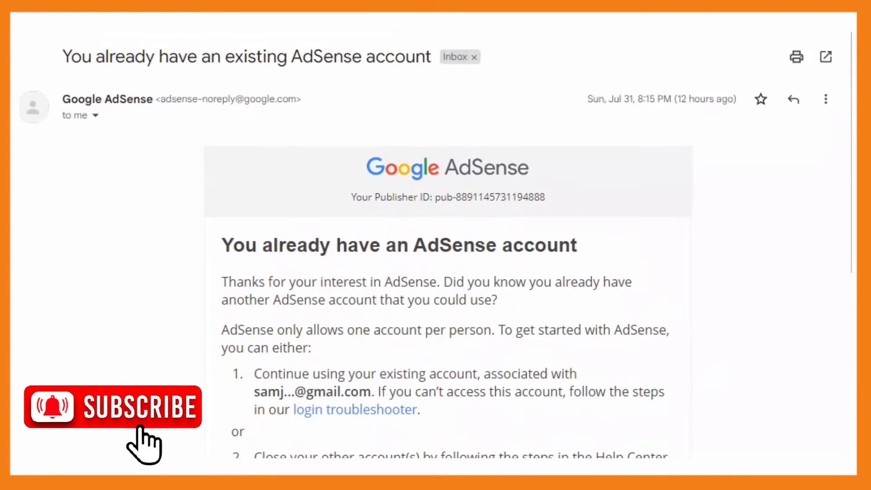
pyautogui.press('u')
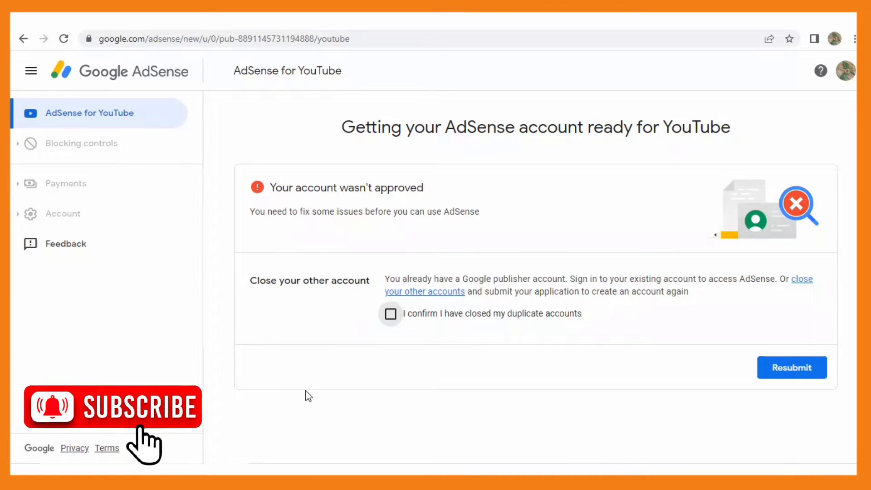
# Confirm the duplicate accounts are closed and resubmit the AdSense for YouTube application.
pyautogui.click(391, 316)
pyautogui.click(771, 367)
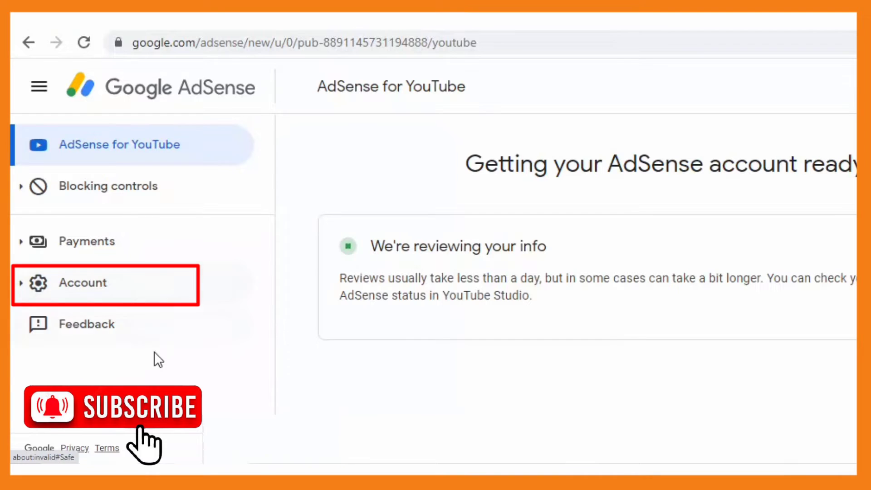
# Start closing the account from Account information's Close account option.
pyautogui.click(105, 295)
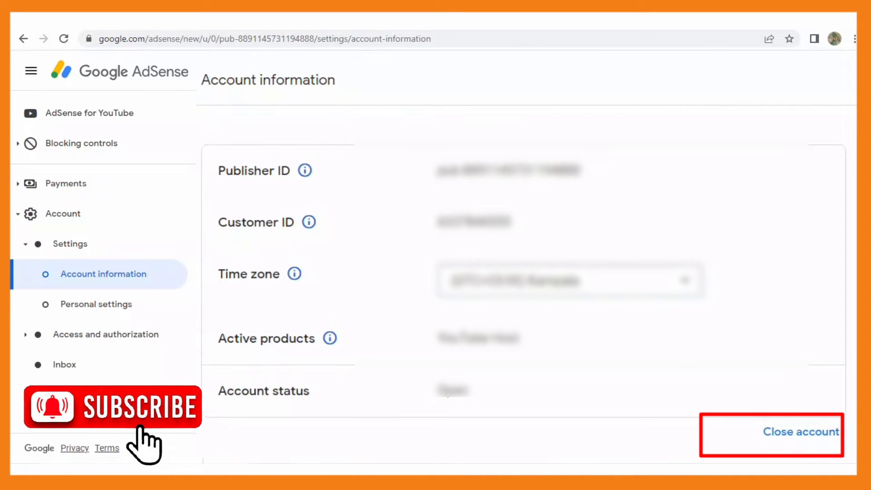
pyautogui.click(795, 439)
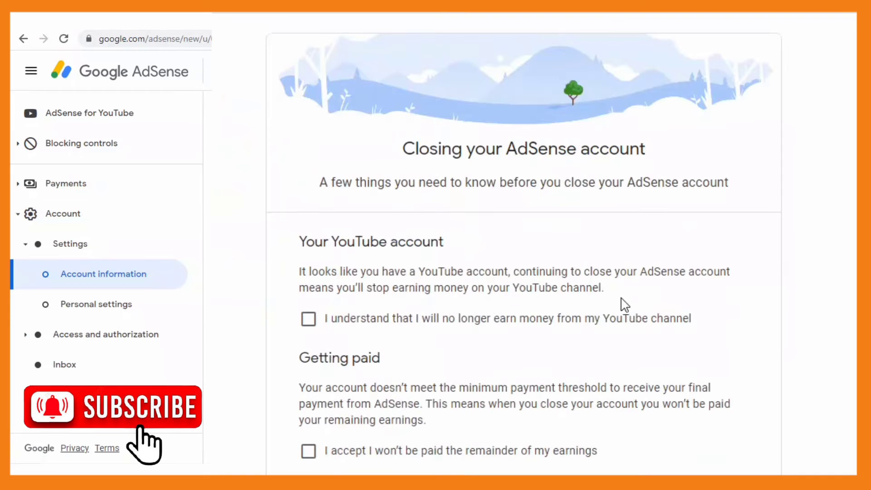
pyautogui.scroll(-2, 753, 330)
pyautogui.scroll(-3, 753, 330)
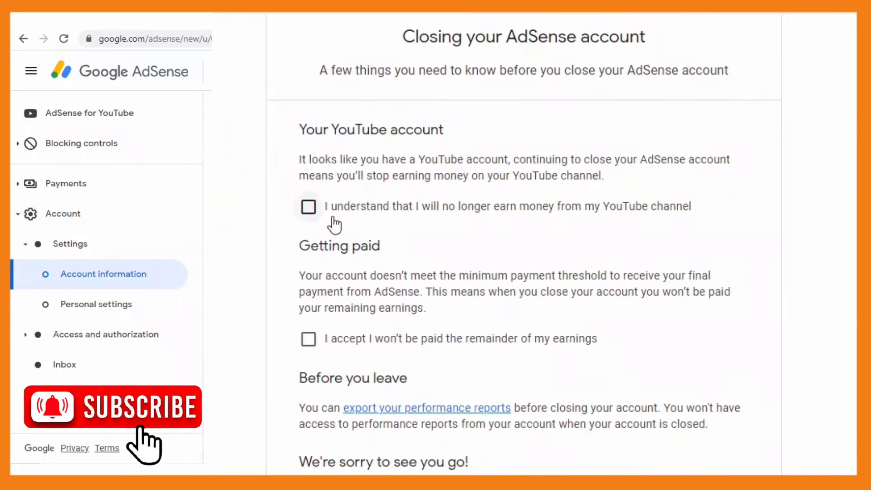
# Accept all three closure conditions: no YouTube earnings, no remaining payout, and the Terms.
pyautogui.click(308, 207)
pyautogui.scroll(-3, 575, 345)
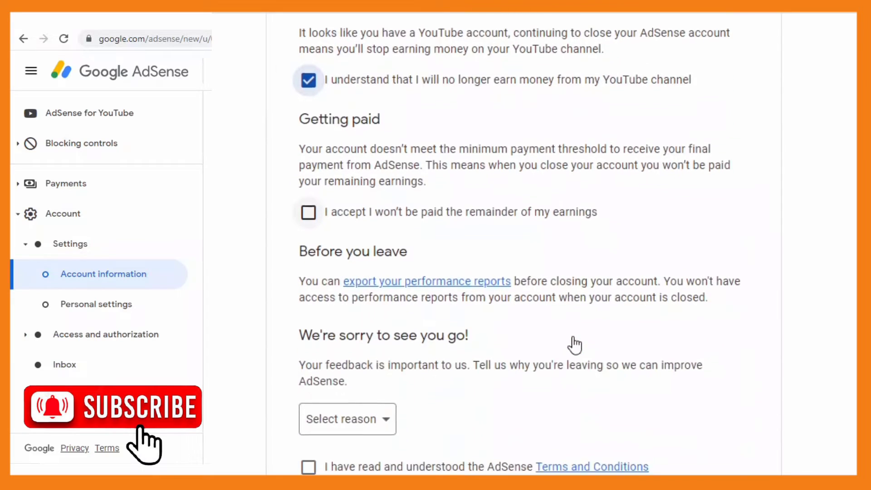
pyautogui.click(309, 212)
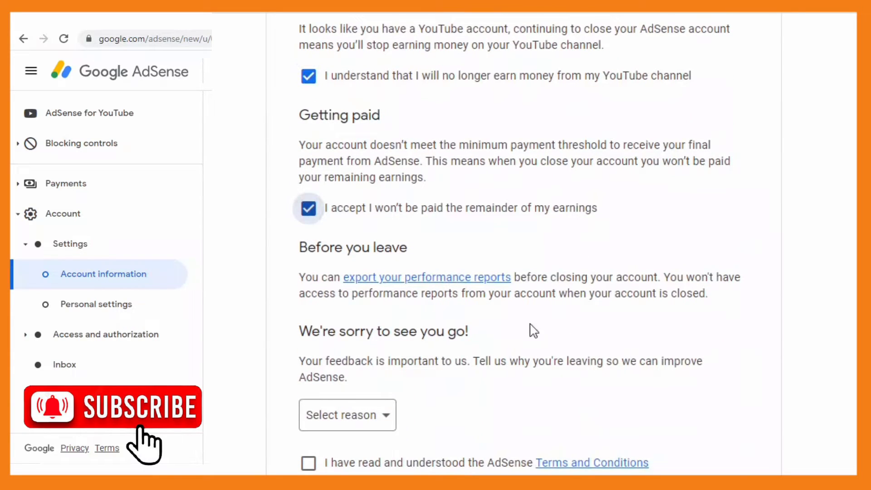
pyautogui.scroll(-2, 576, 383)
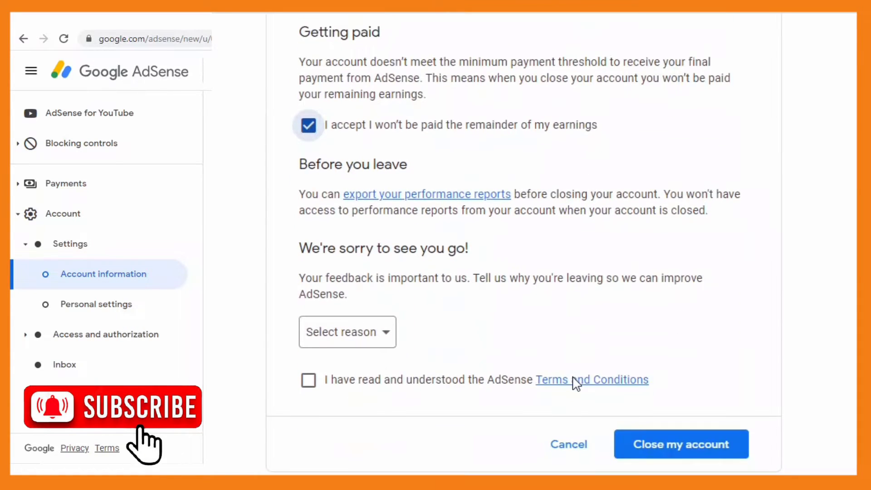
pyautogui.click(309, 380)
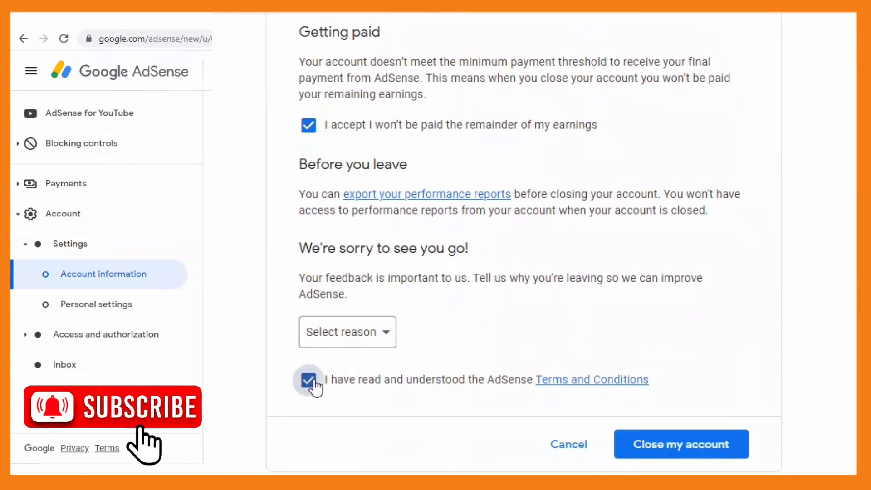
# Choose Other as the reason for leaving and submit the account closure.
pyautogui.click(684, 454)
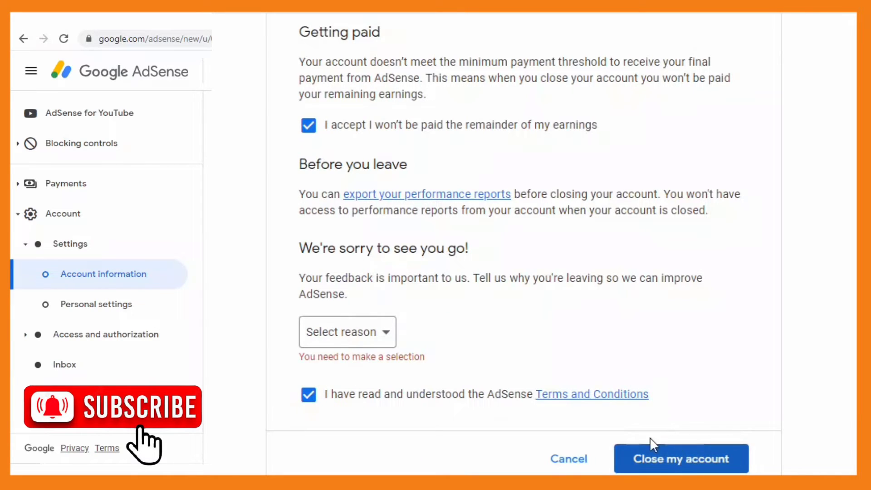
pyautogui.click(377, 338)
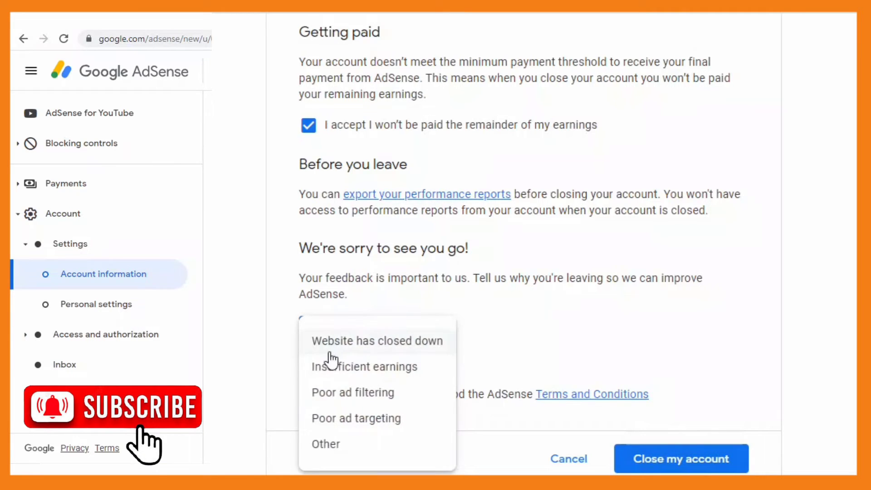
pyautogui.click(320, 444)
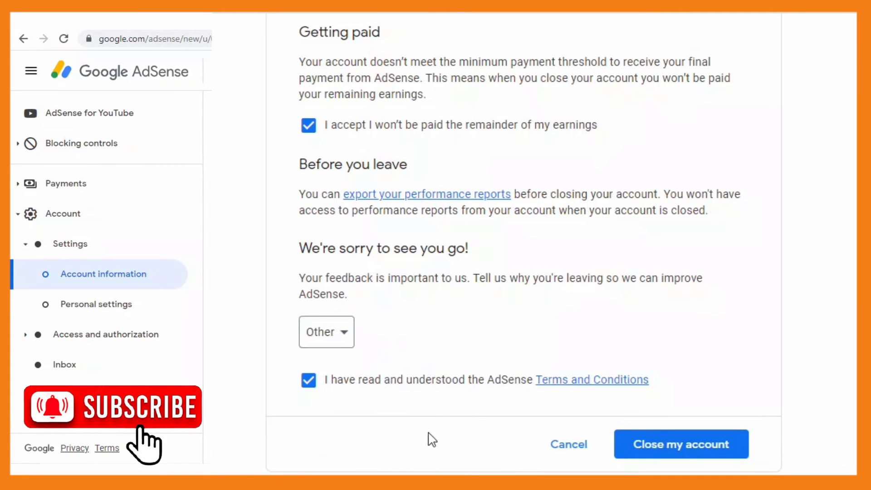
pyautogui.click(648, 447)
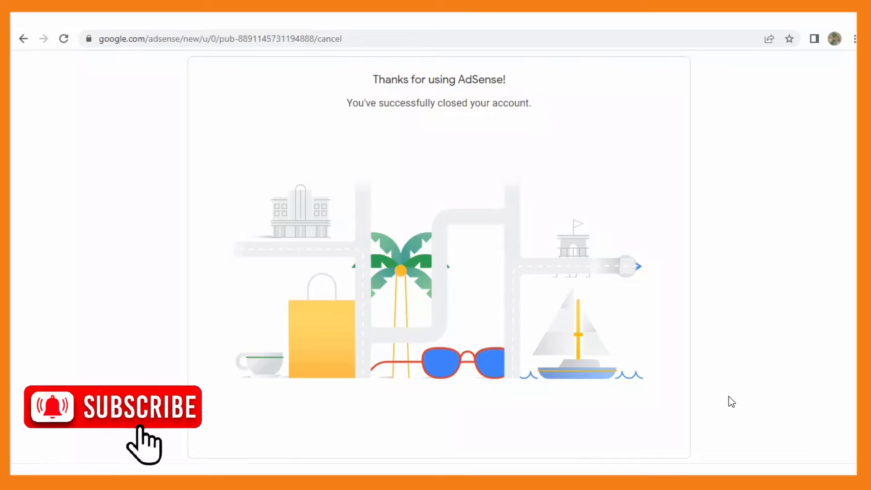
# Review the 'You've successfully closed your account' confirmation page.
pyautogui.moveTo(610, 469)
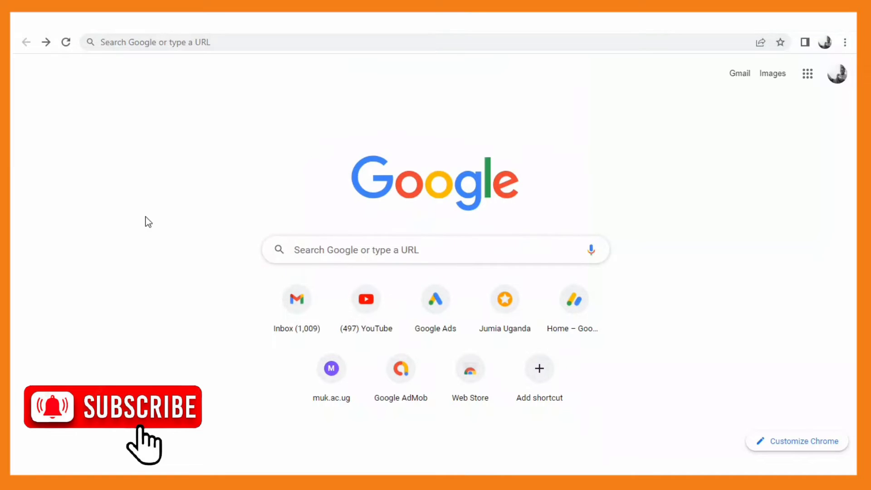
# Go to myaccount.google.com in the Chrome address bar.
pyautogui.click(122, 40)
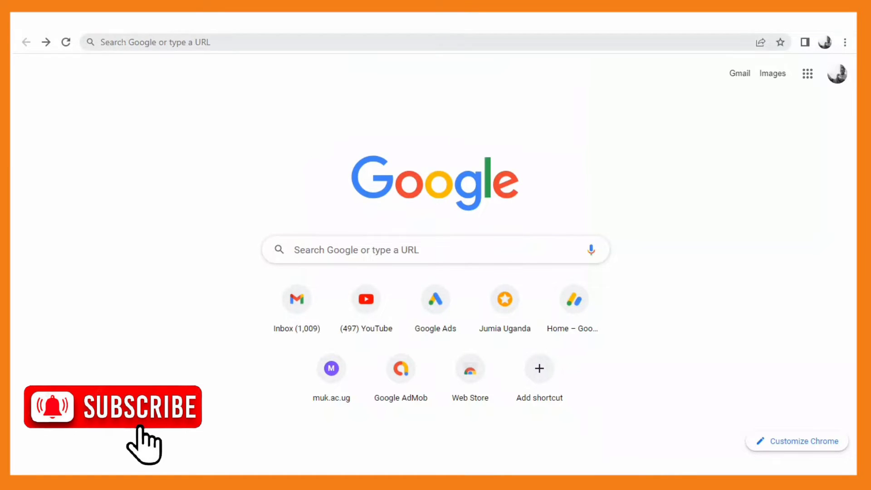
pyautogui.write('myacco')
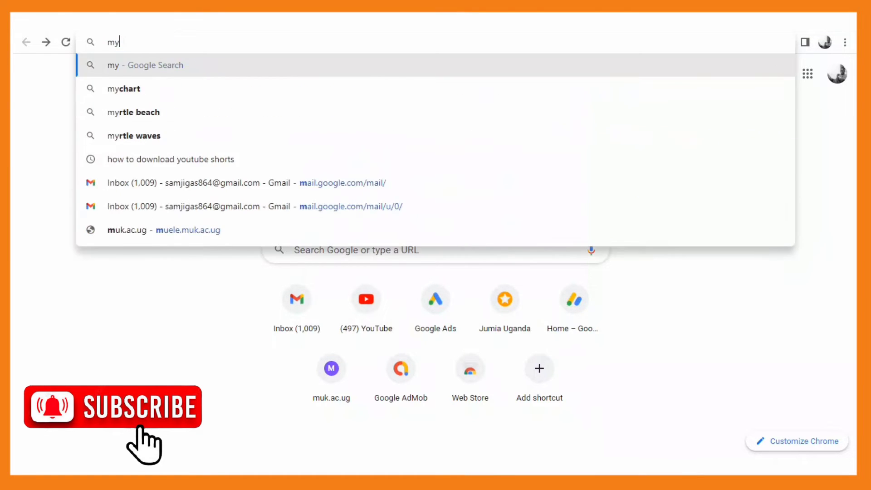
pyautogui.write('u')
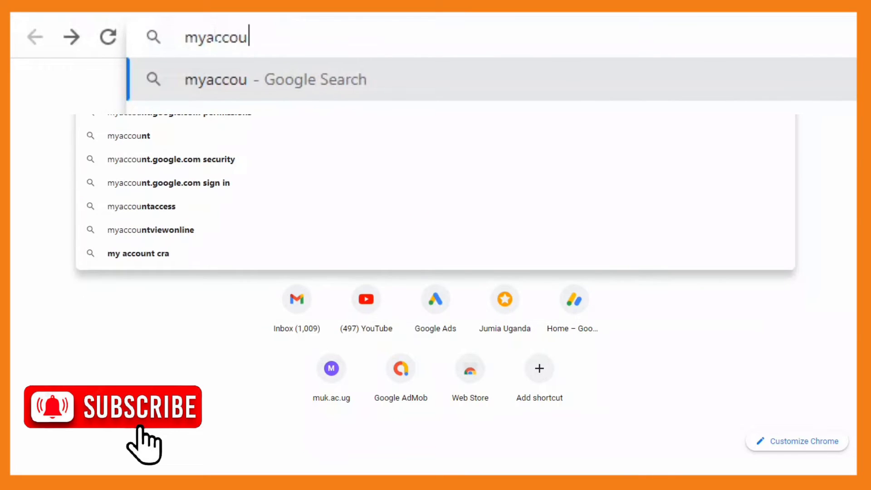
pyautogui.write('nt.')
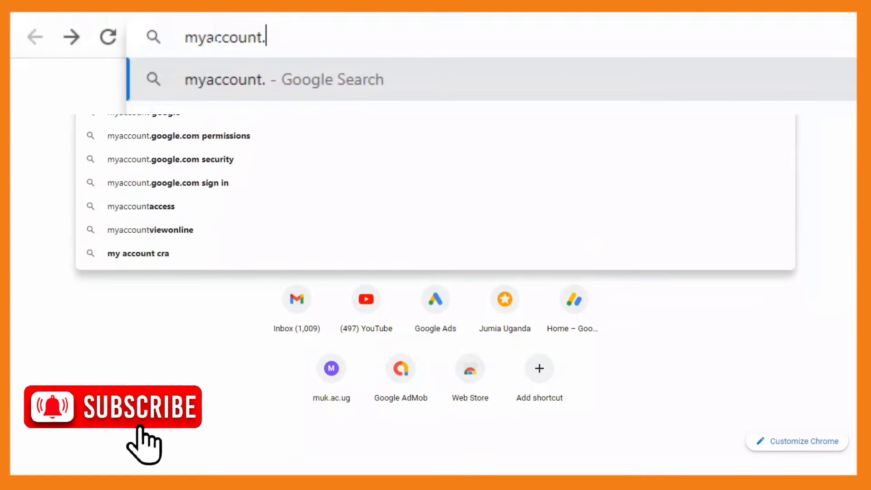
pyautogui.write('google.com')
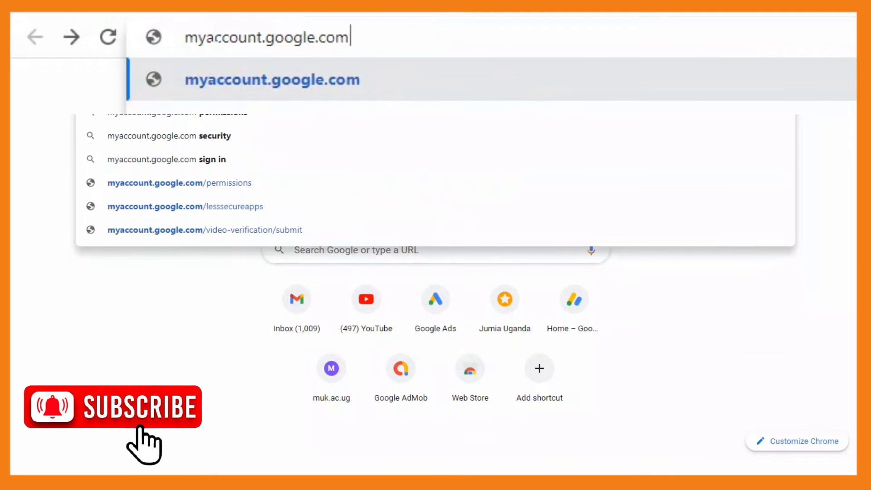
pyautogui.press('Return')
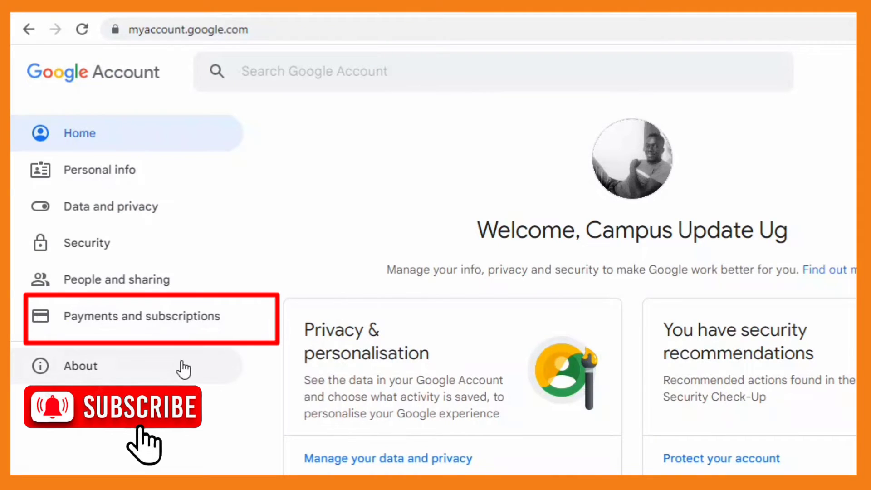
# Open Manage payment methods from Payments and subscriptions to see the saved Visa card.
pyautogui.click(136, 326)
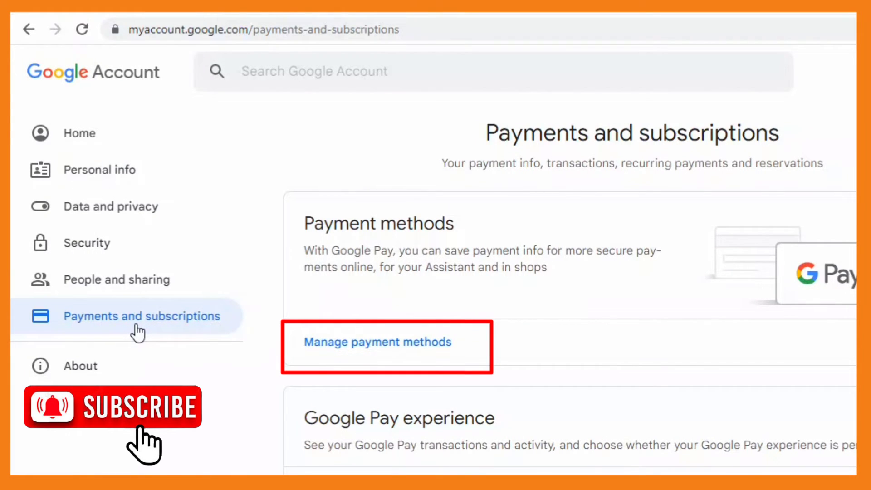
pyautogui.click(352, 353)
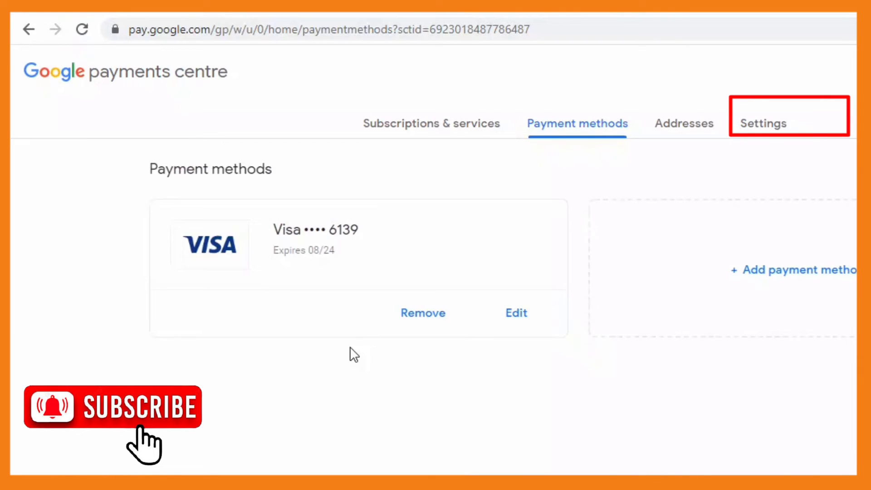
# Choose Close payments profile under Payments profile status in the Settings tab.
pyautogui.click(759, 130)
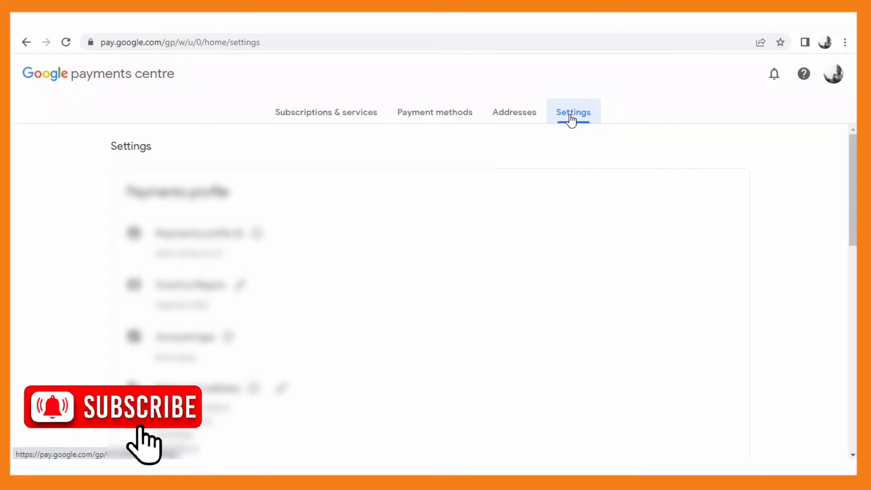
pyautogui.scroll(-10, 170, 383)
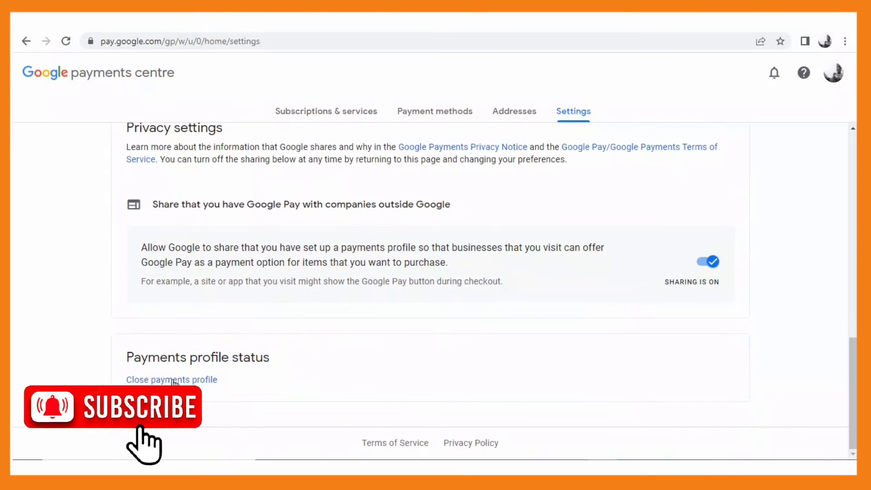
pyautogui.click(170, 380)
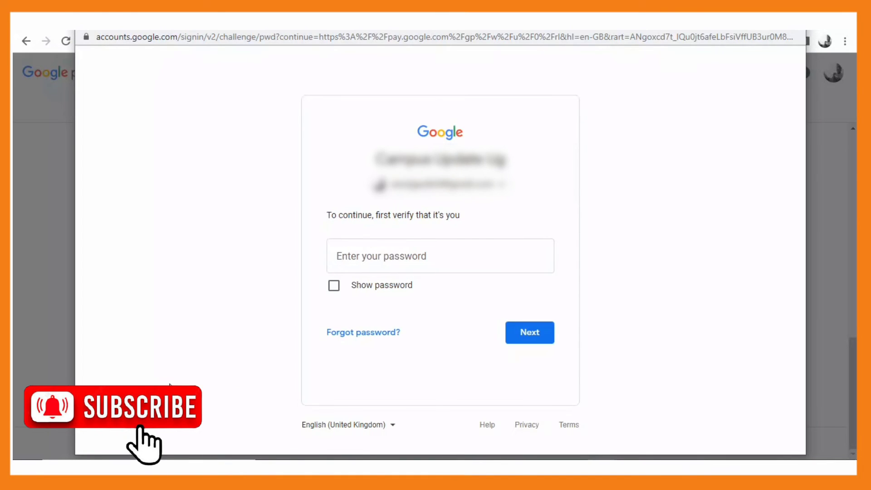
# Enter the account password to verify identity.
pyautogui.write('•••••')
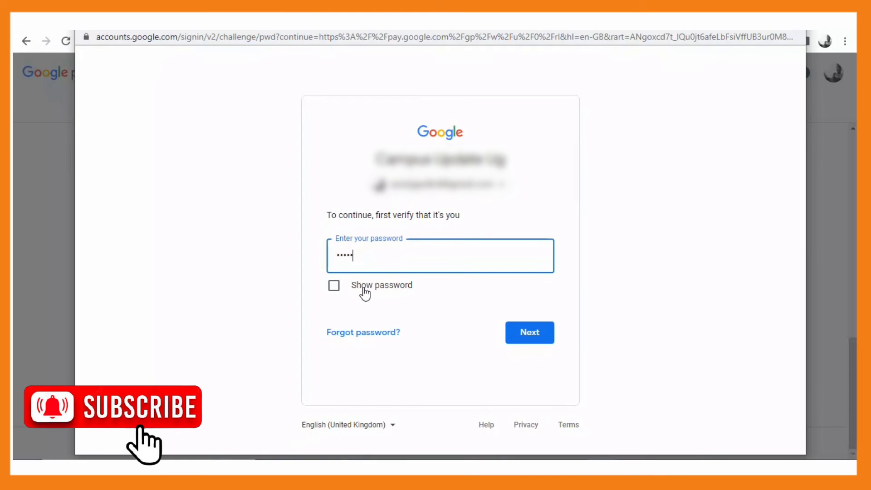
pyautogui.write('•••••••')
pyautogui.press('Return')
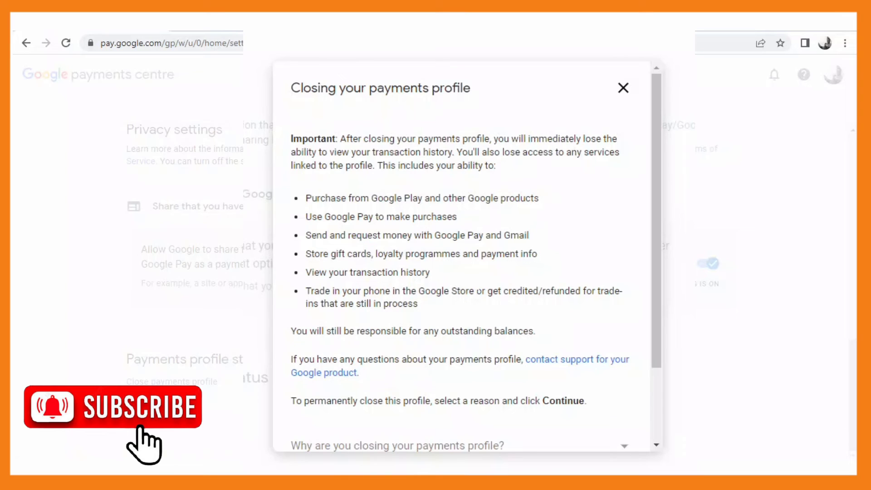
# Select "I don't need this profile any more" as the closing reason and continue.
pyautogui.scroll(-3, 478, 293)
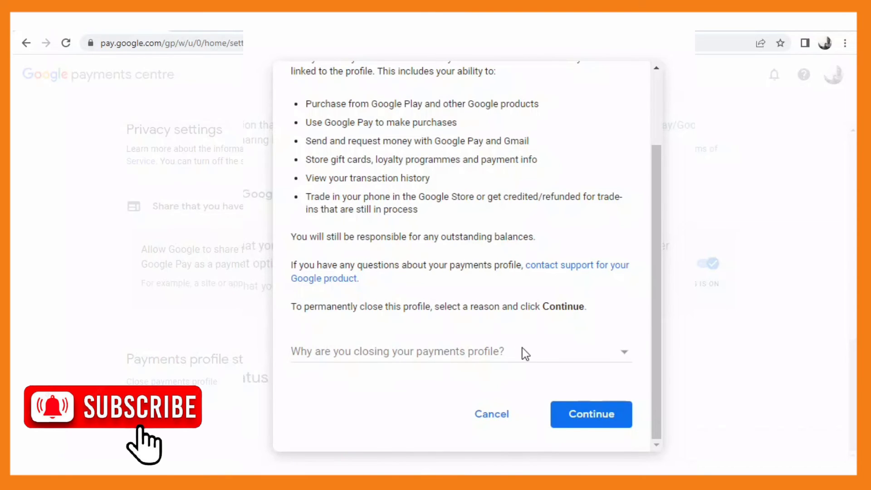
pyautogui.click(540, 353)
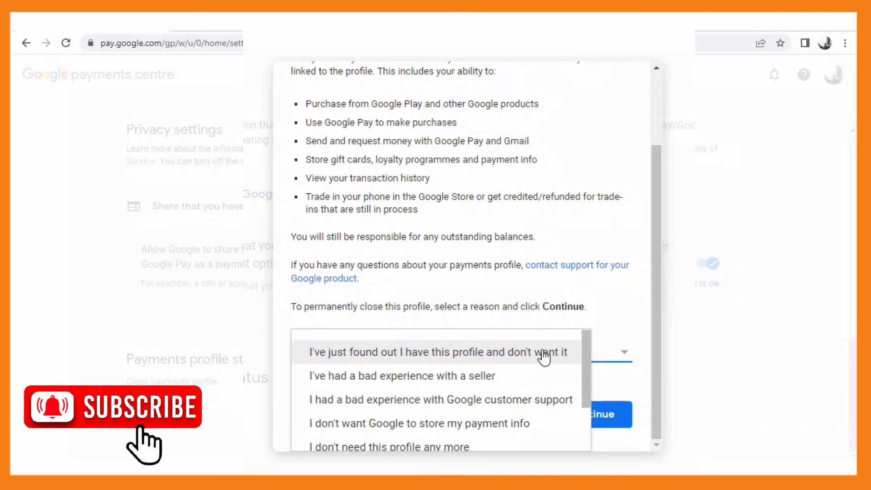
pyautogui.scroll(-2, 443, 424)
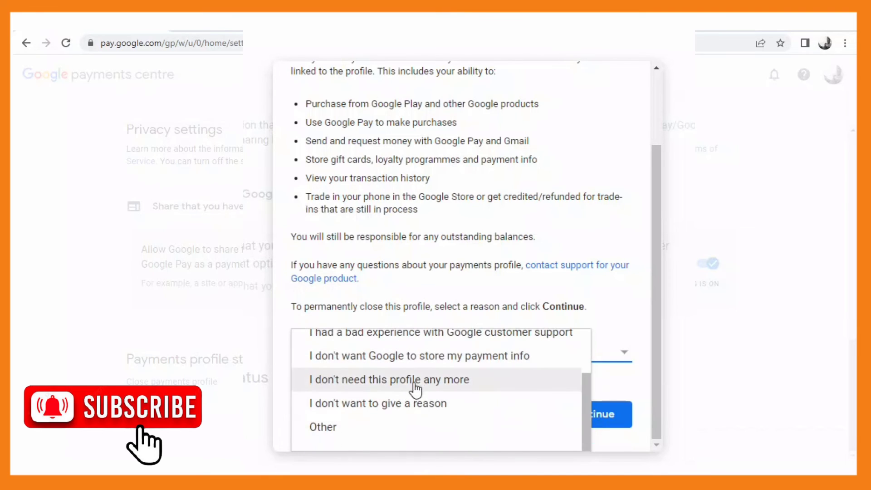
pyautogui.click(413, 381)
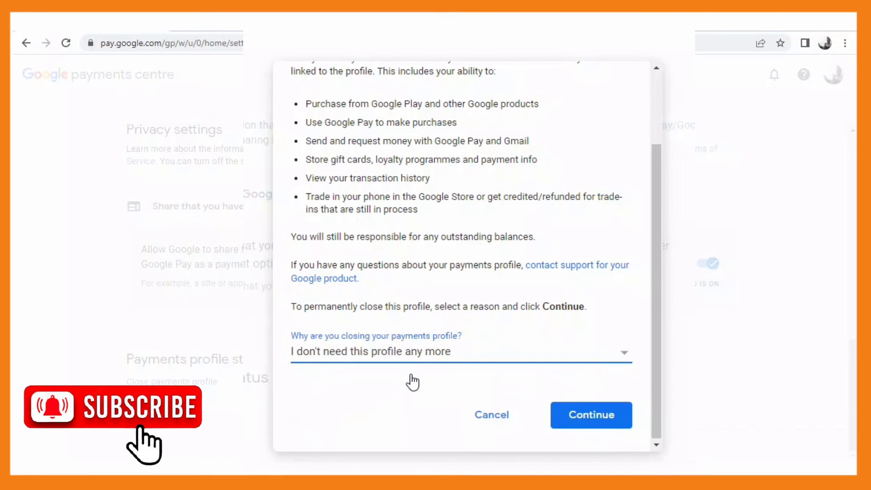
pyautogui.click(570, 418)
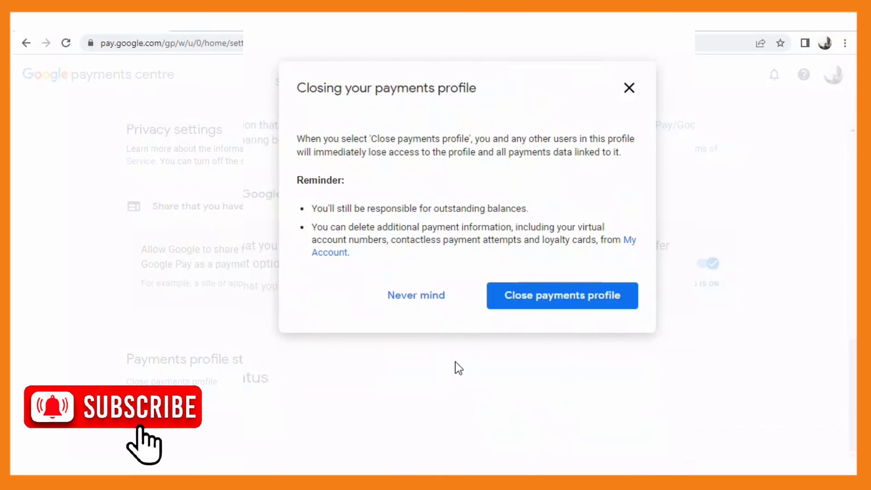